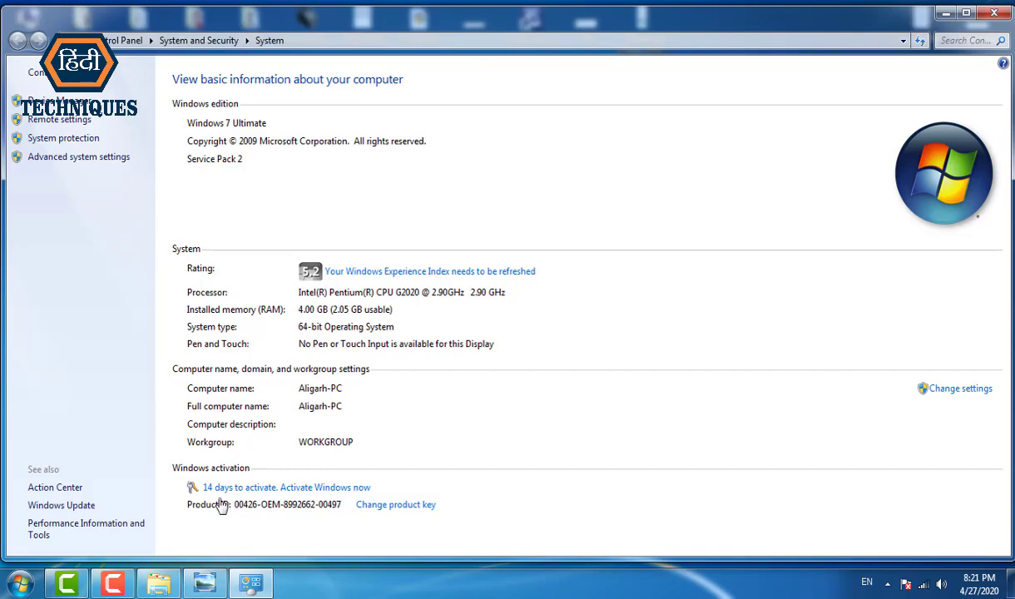
Step: View the THUMNAIL2 copy image and play it as a slide show
mouse_move(205, 579)
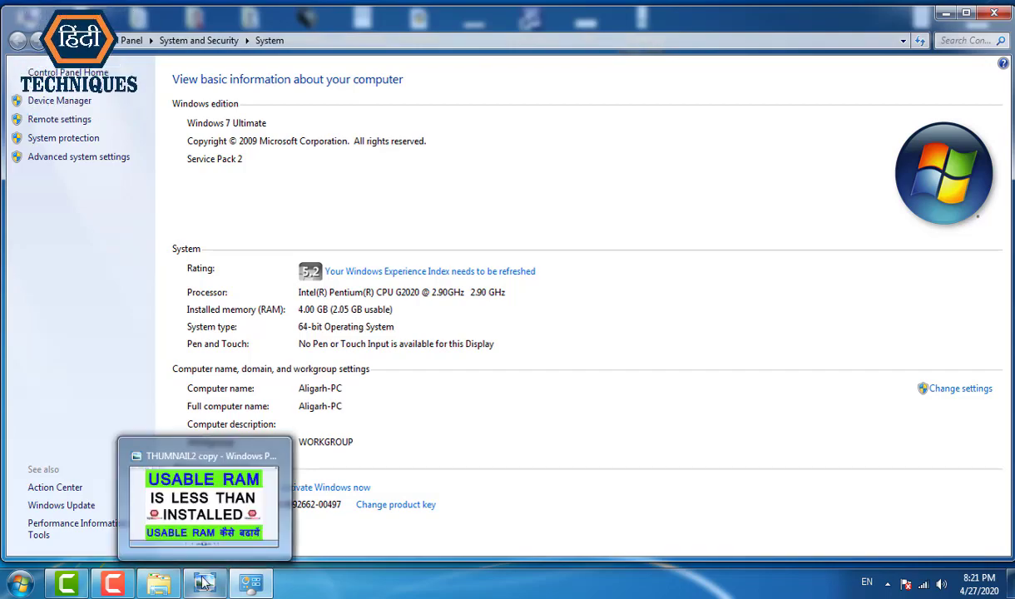
click(203, 503)
click(508, 547)
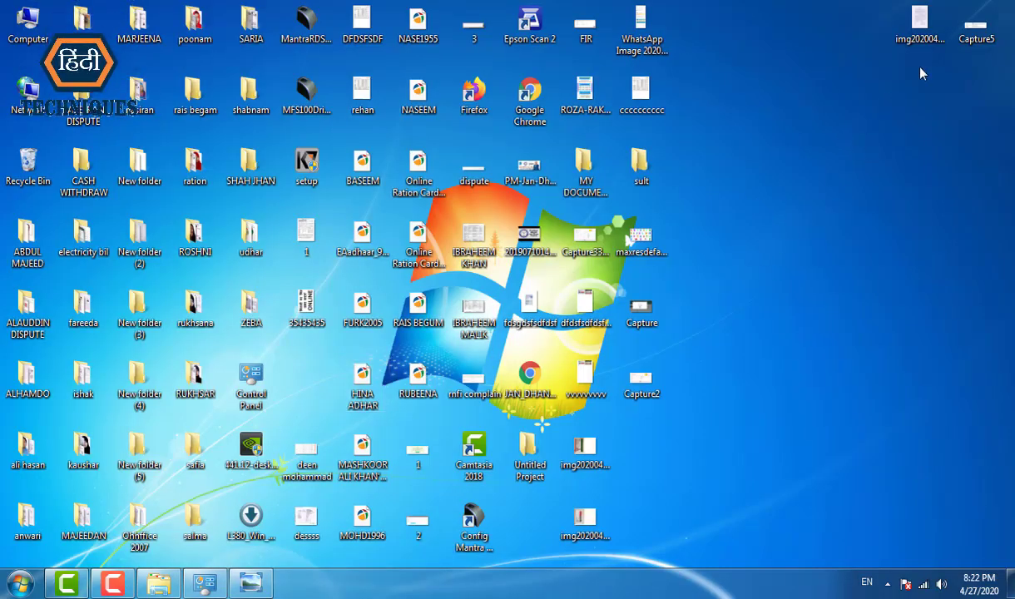
Step: Open the Capture5 image from the desktop, examine its installed and usable memory line up close, and minimize the viewer
right_click(969, 19)
click(919, 32)
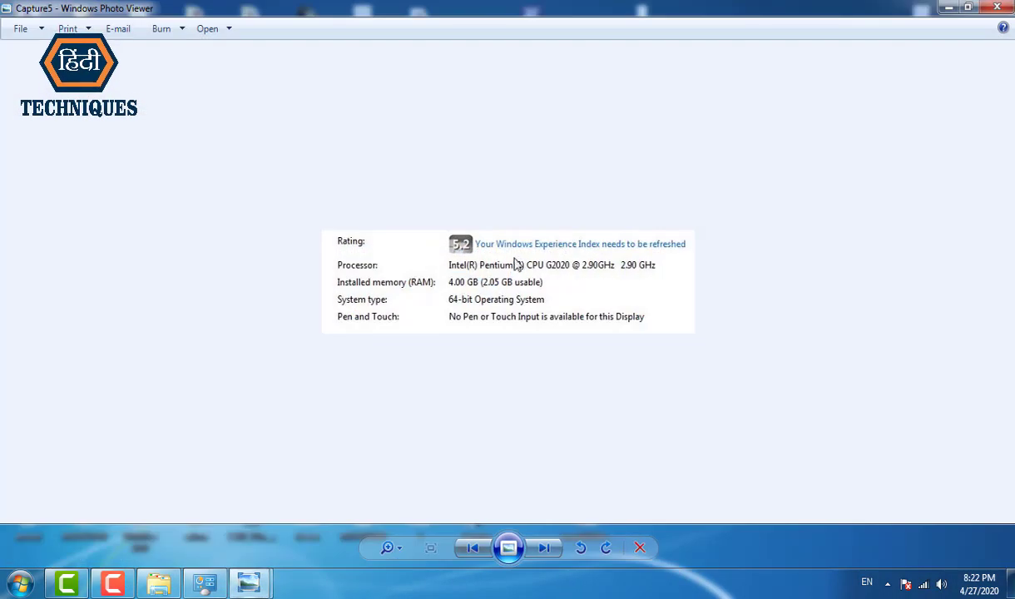
scroll(516, 264, up, 3)
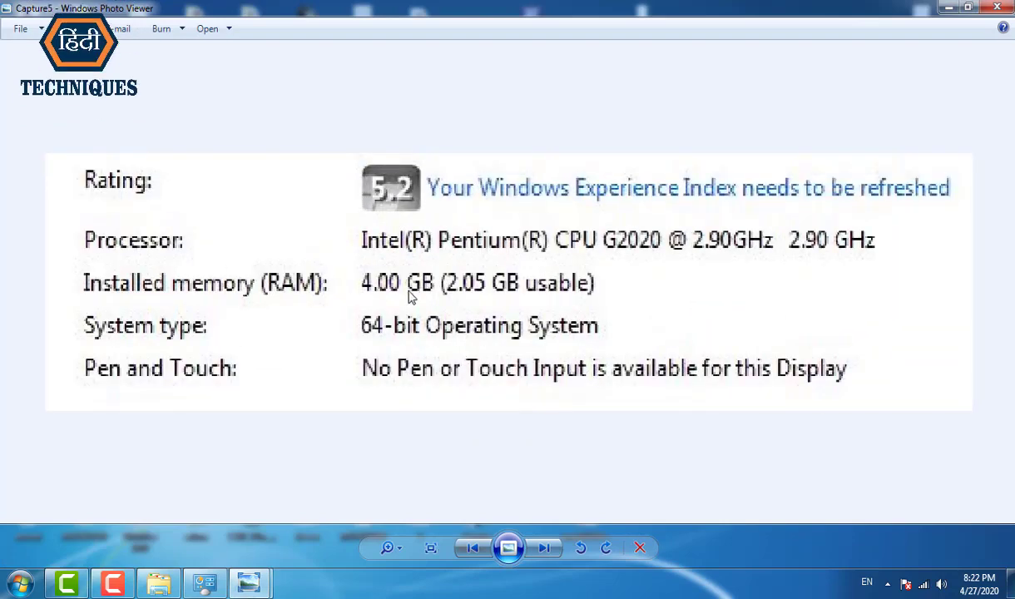
scroll(410, 283, up, 1)
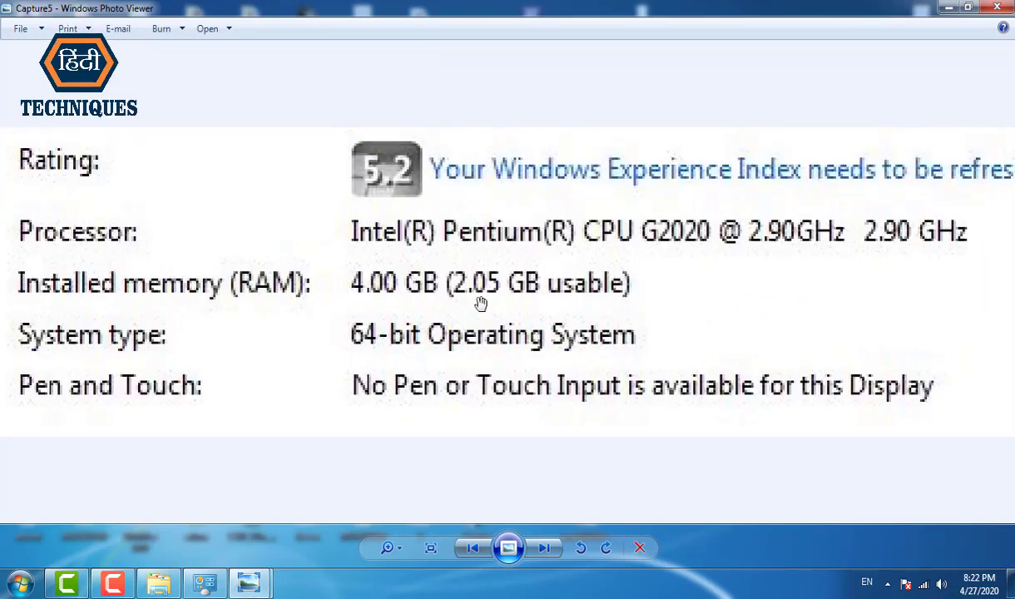
scroll(523, 301, down, 4)
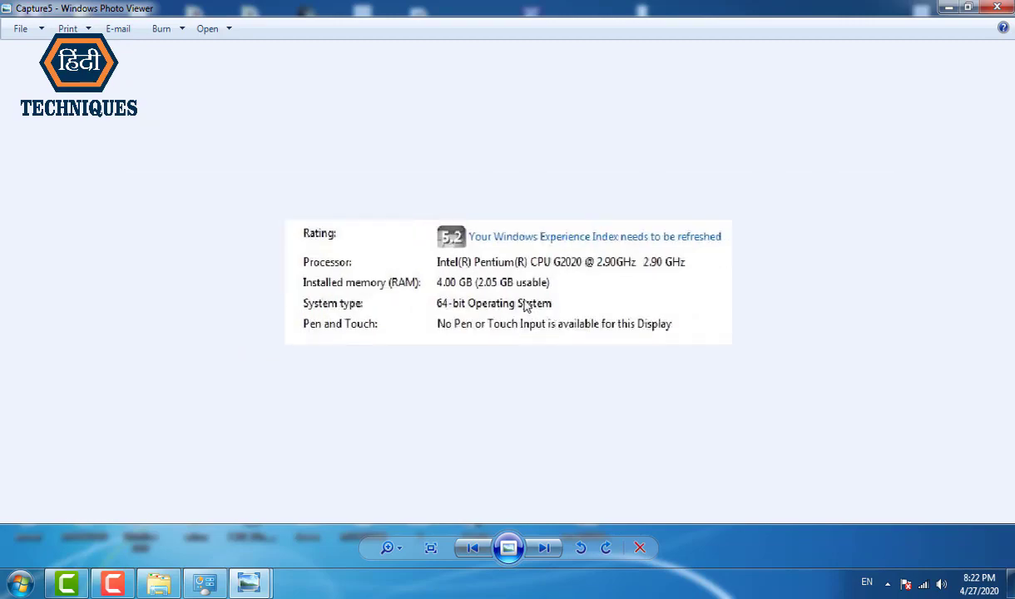
click(949, 7)
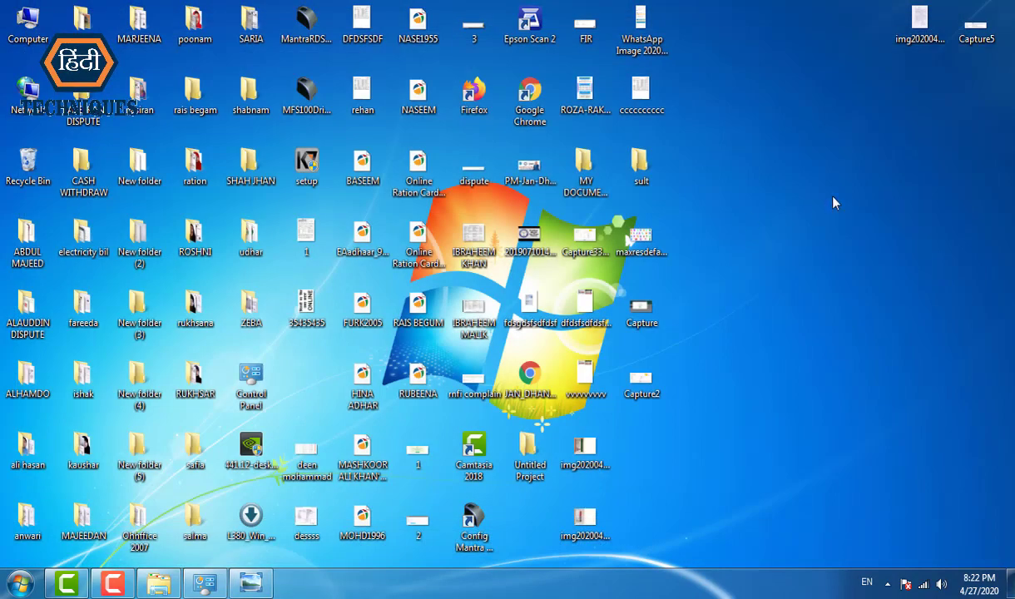
right_click(770, 90)
click(794, 135)
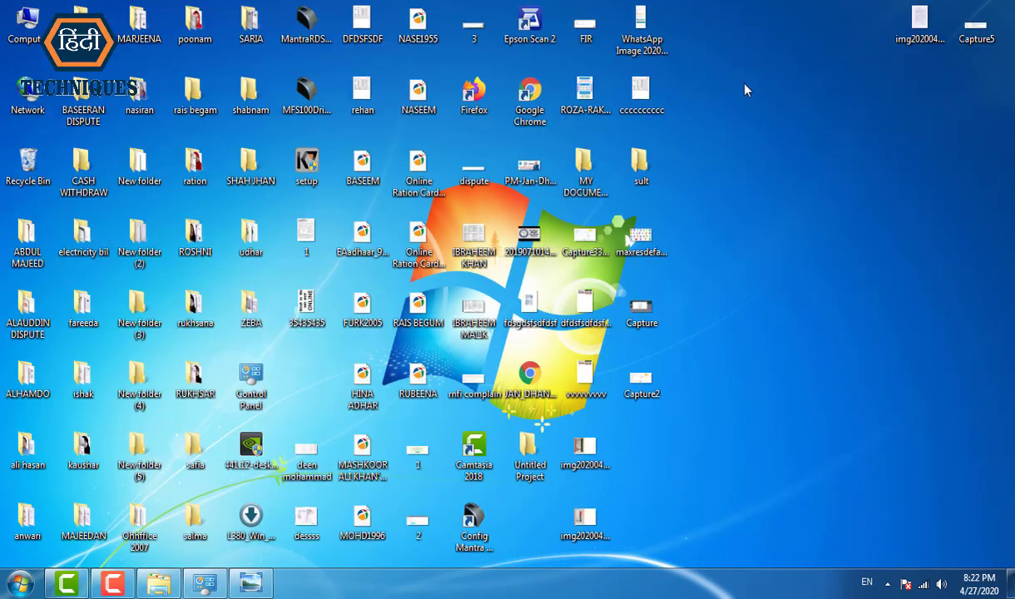
right_click(730, 68)
click(766, 112)
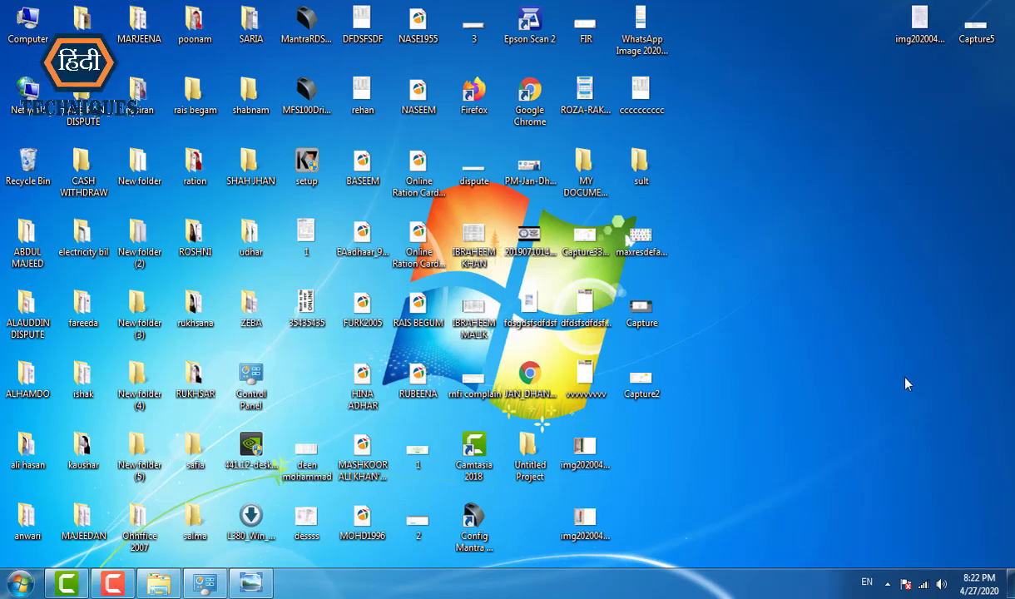
key(super)
key(super)
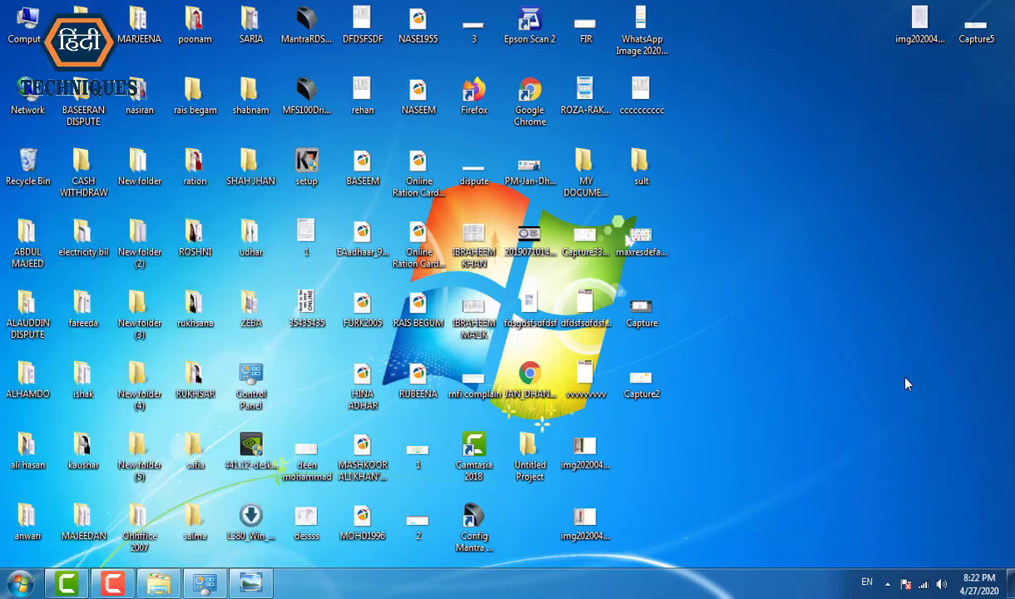
key(super)
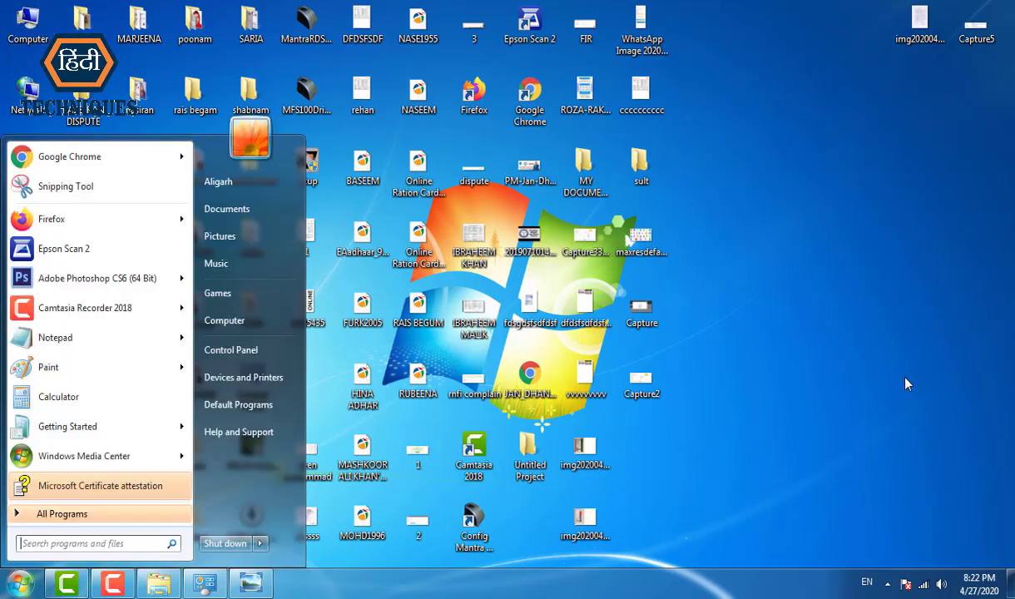
key(super)
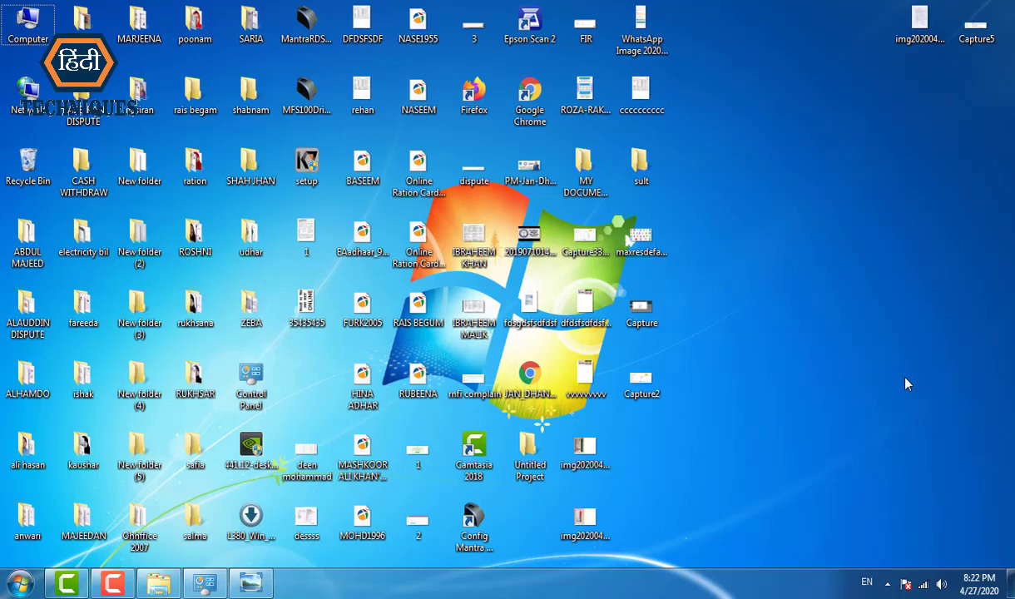
Step: Run msconfig to open System Configuration and move its window higher on the desktop
key(super+r)
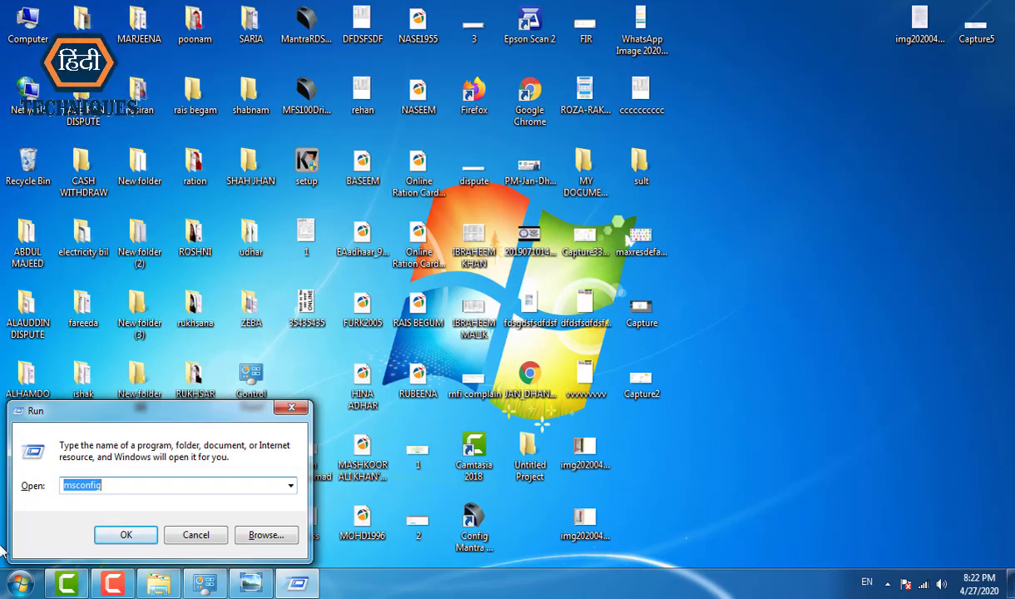
click(125, 488)
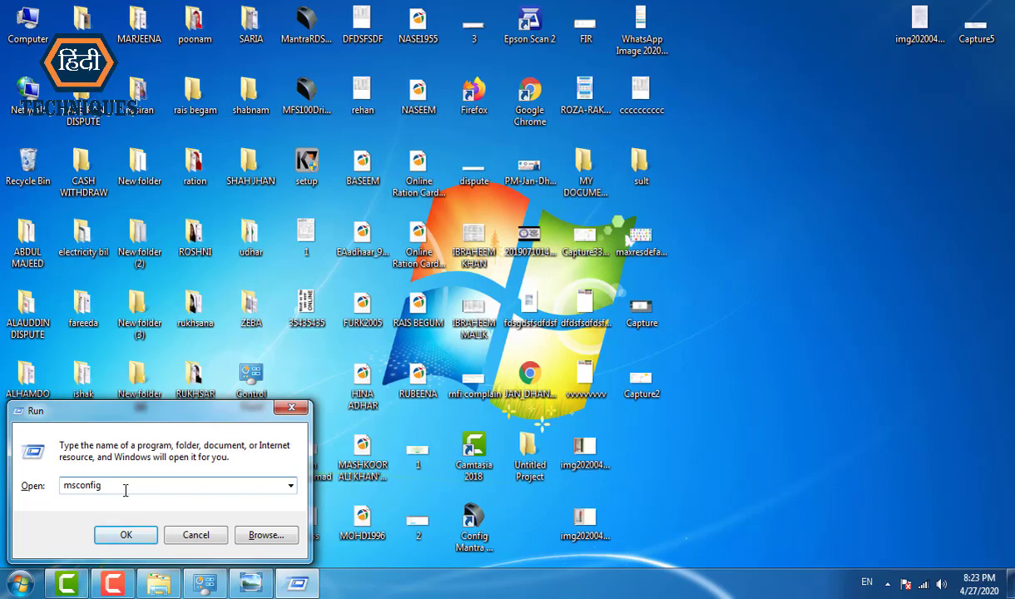
key(Return)
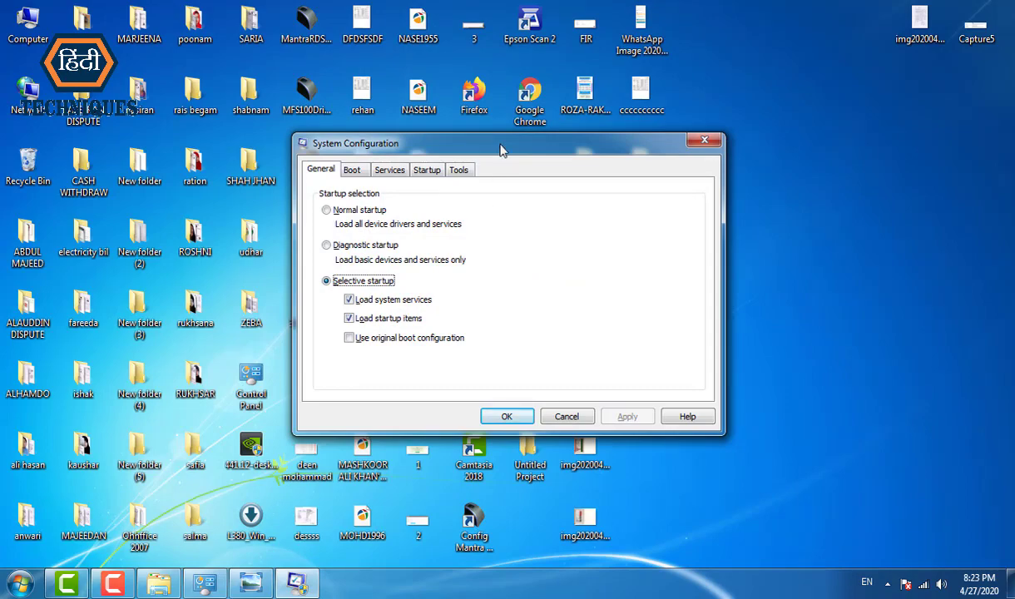
drag(500, 150, 559, 104)
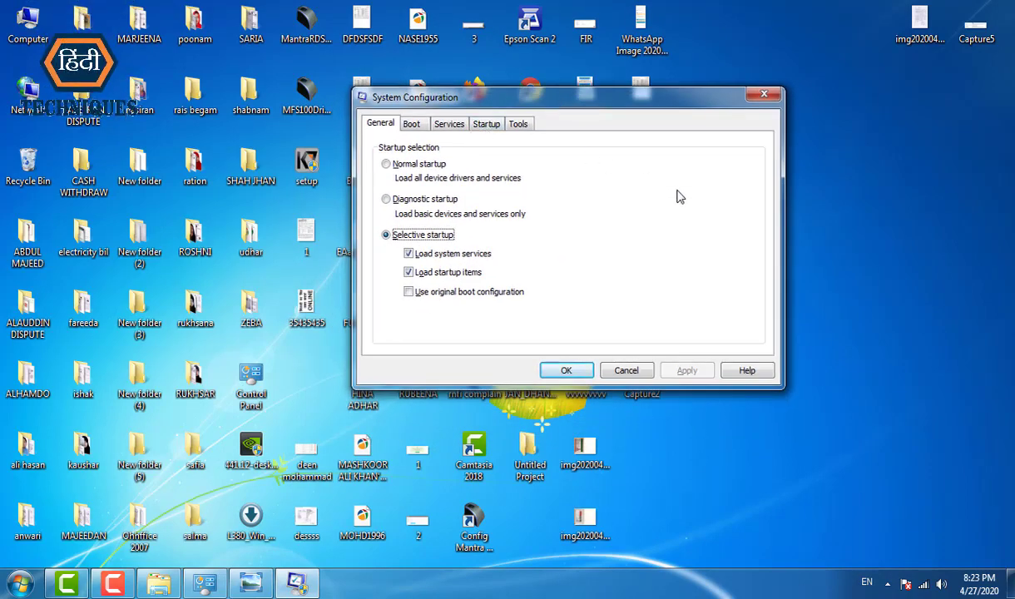
drag(665, 97, 636, 40)
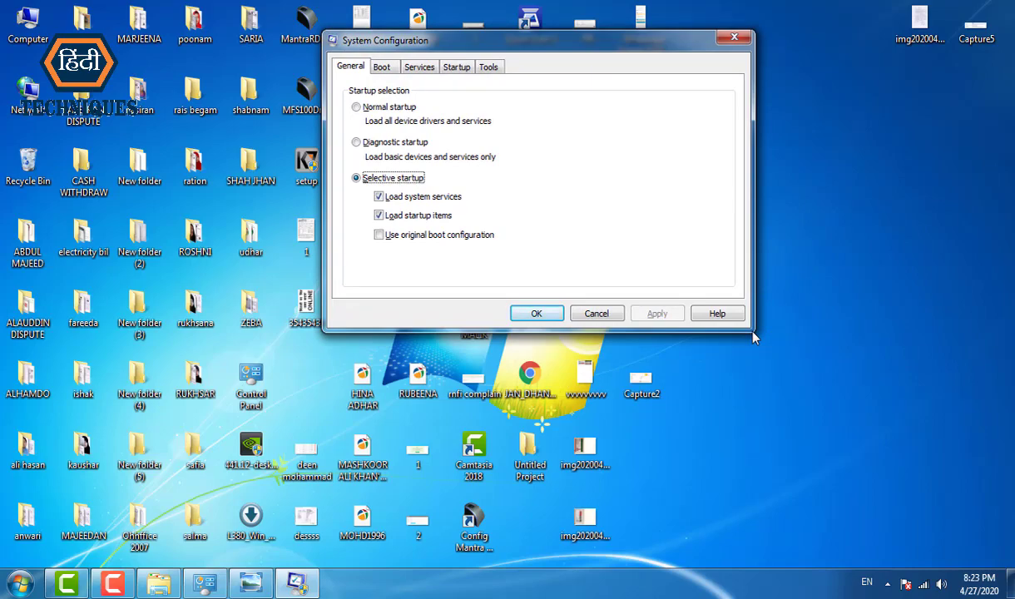
Step: In the advanced boot options for Windows 7, keep Maximum memory enabled, set it to 3795, and accept the setting
click(381, 70)
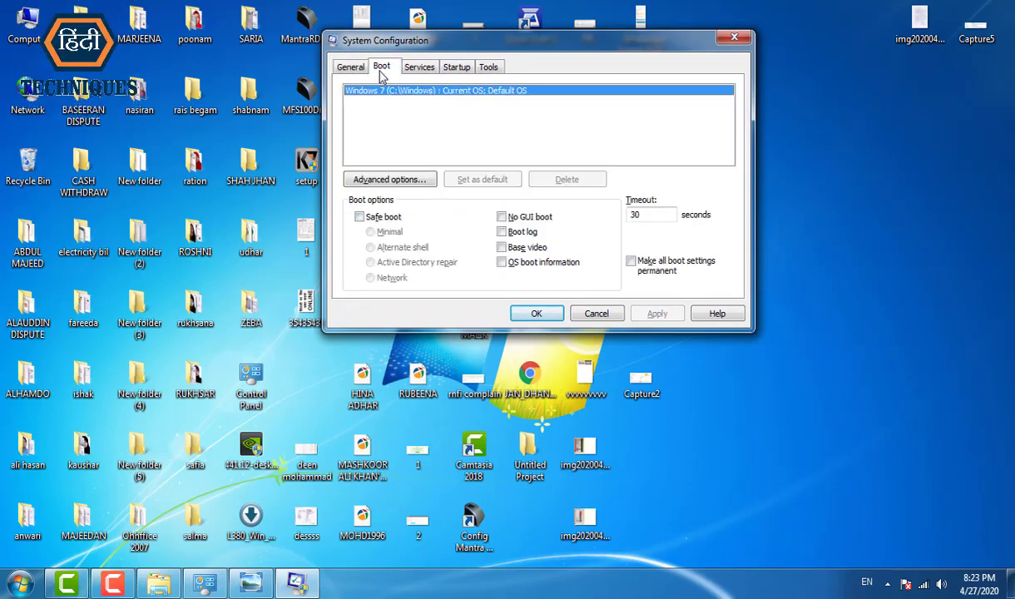
click(389, 180)
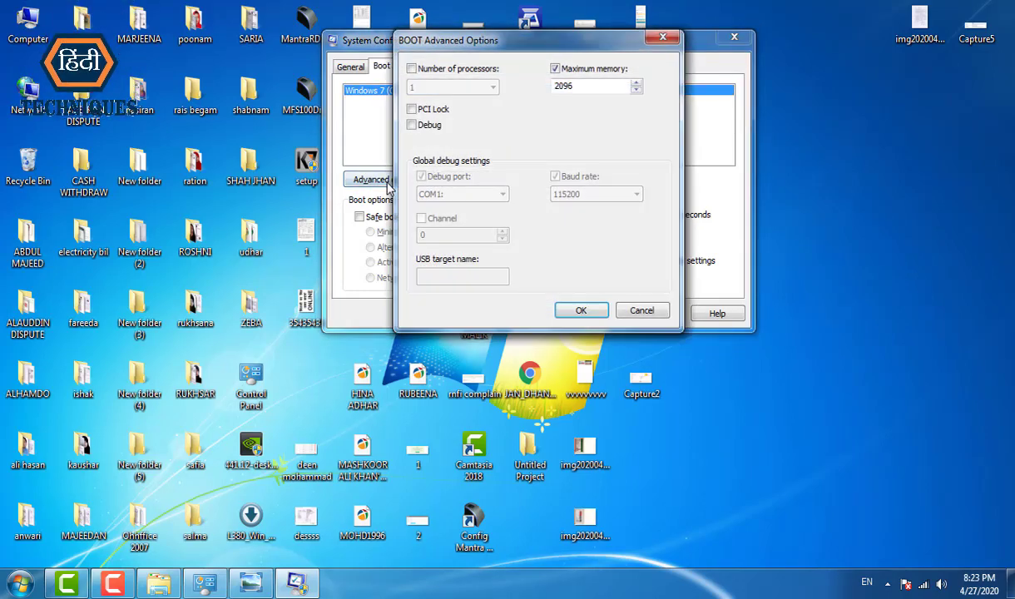
drag(580, 47, 619, 64)
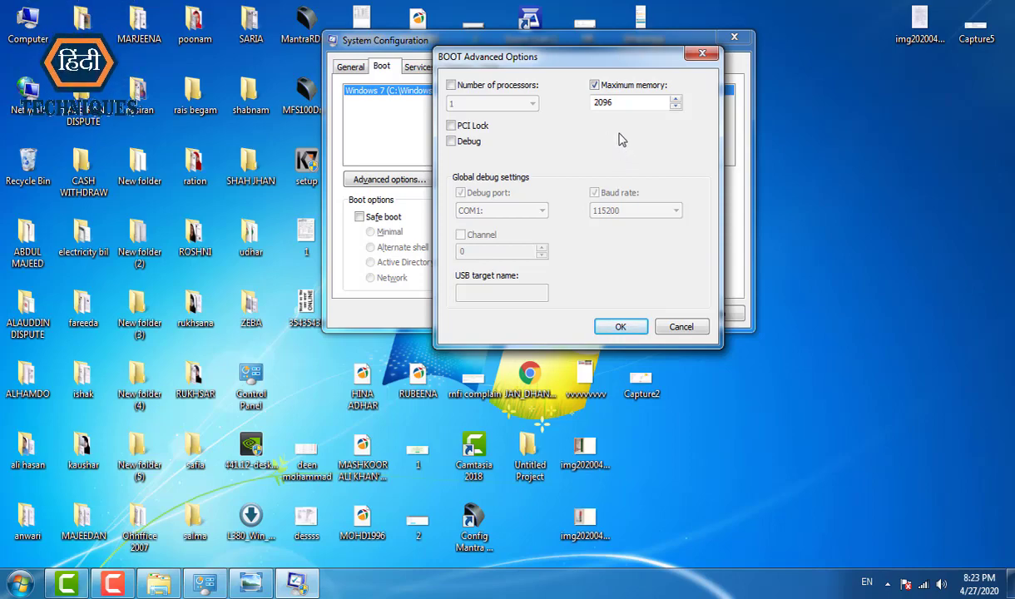
click(594, 86)
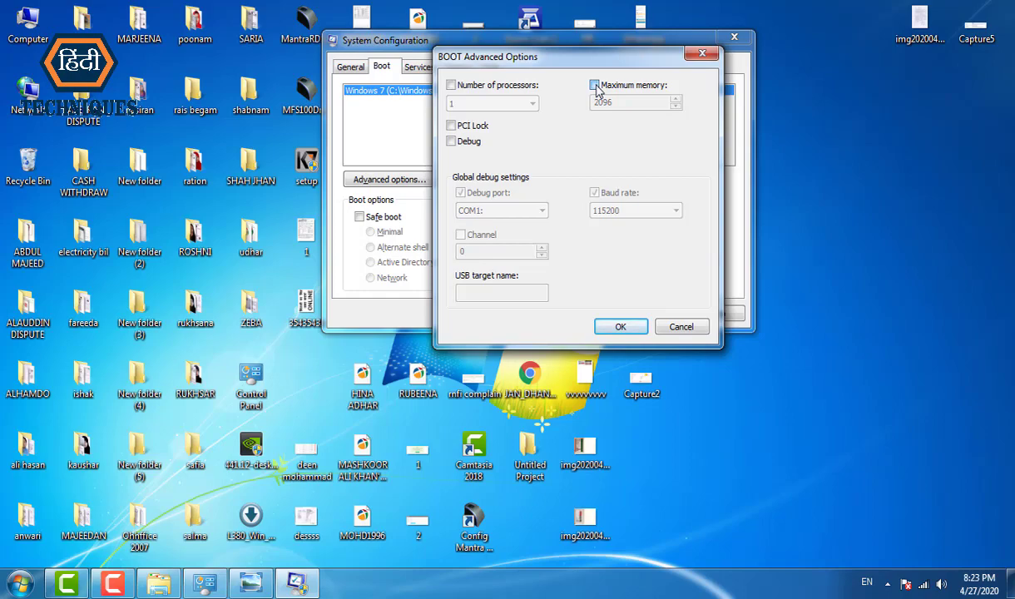
click(595, 85)
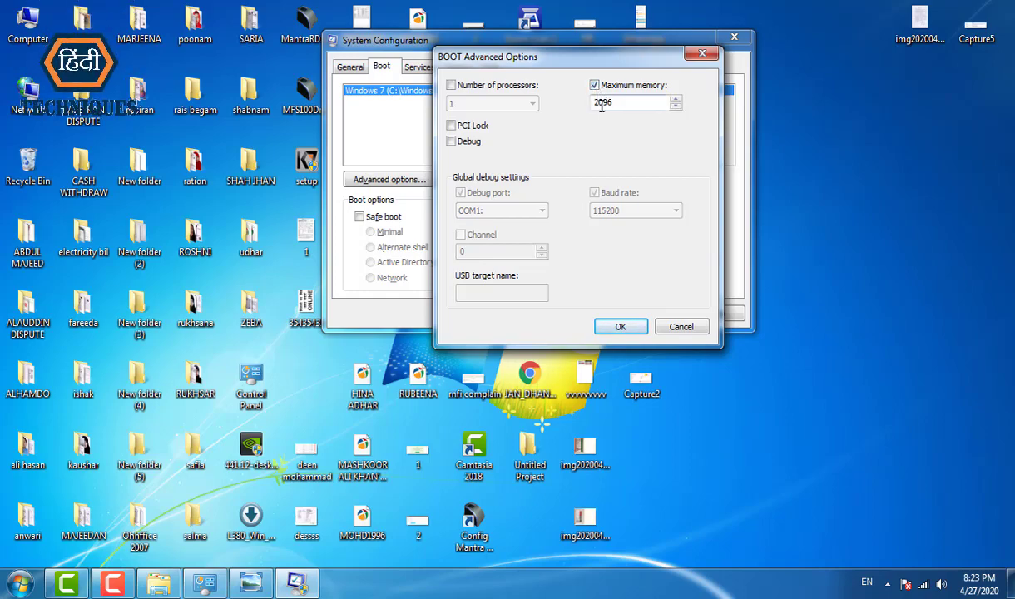
click(675, 100)
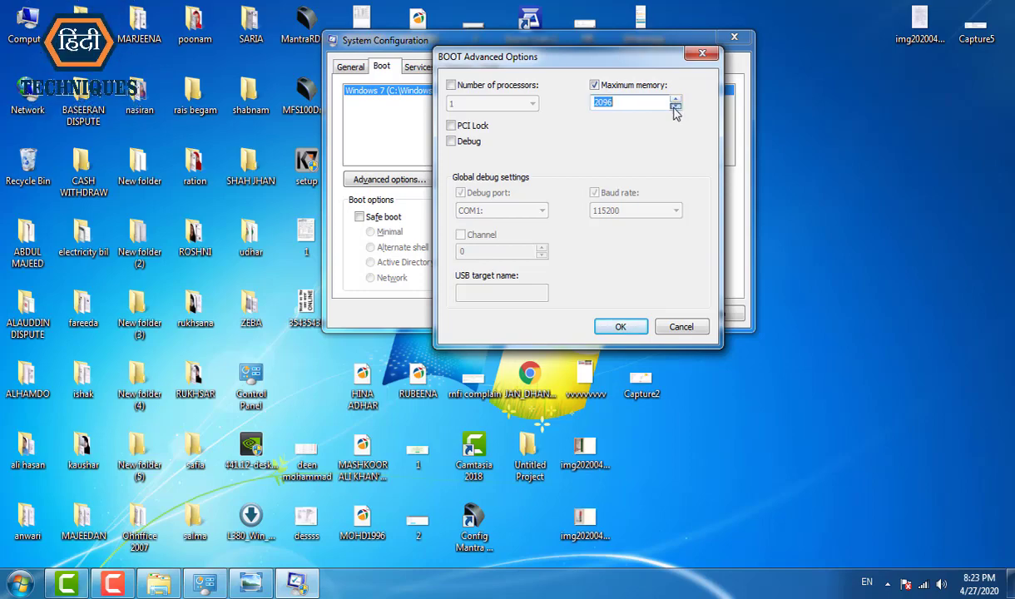
click(675, 108)
click(675, 107)
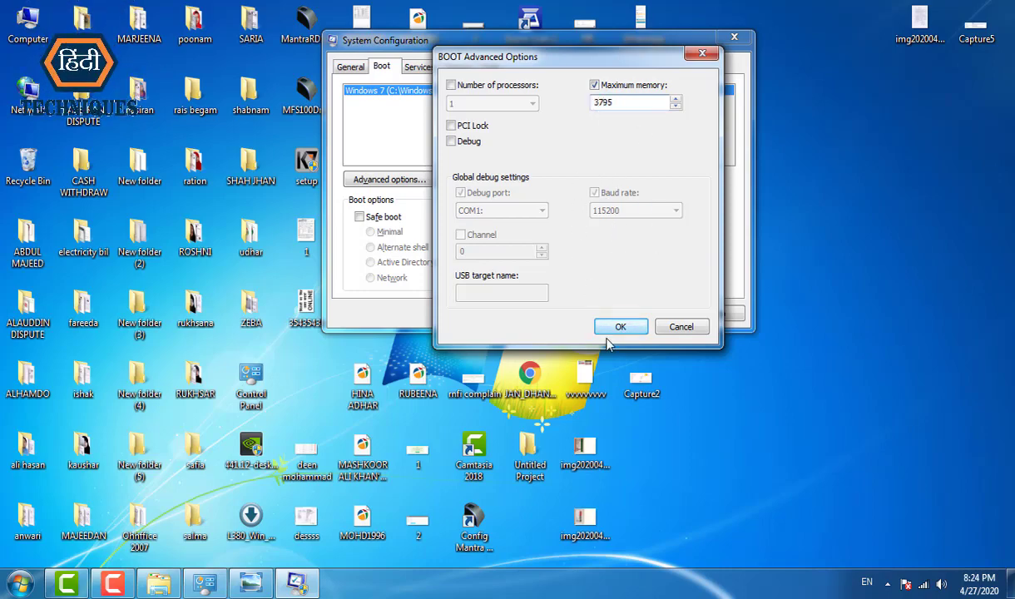
click(619, 326)
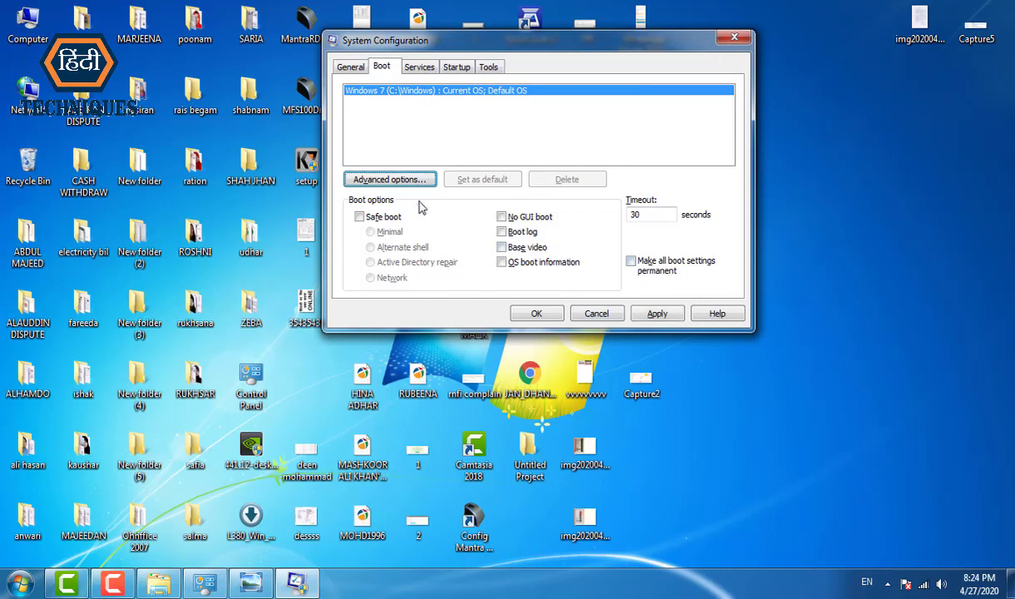
Step: Recheck the maximum memory in the advanced boot options, apply the boot changes, and close System Configuration
click(382, 182)
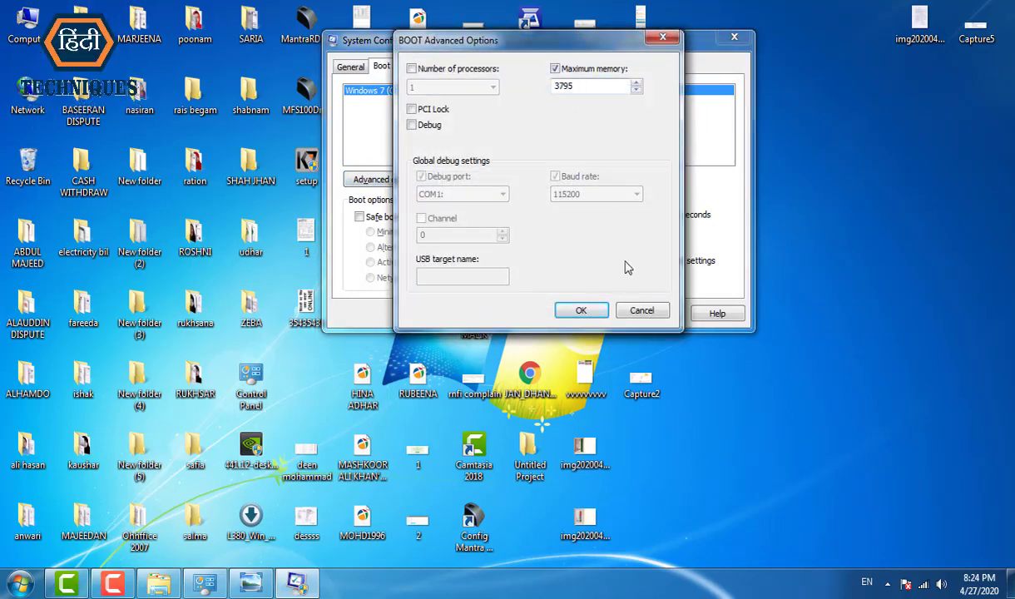
click(582, 310)
click(654, 314)
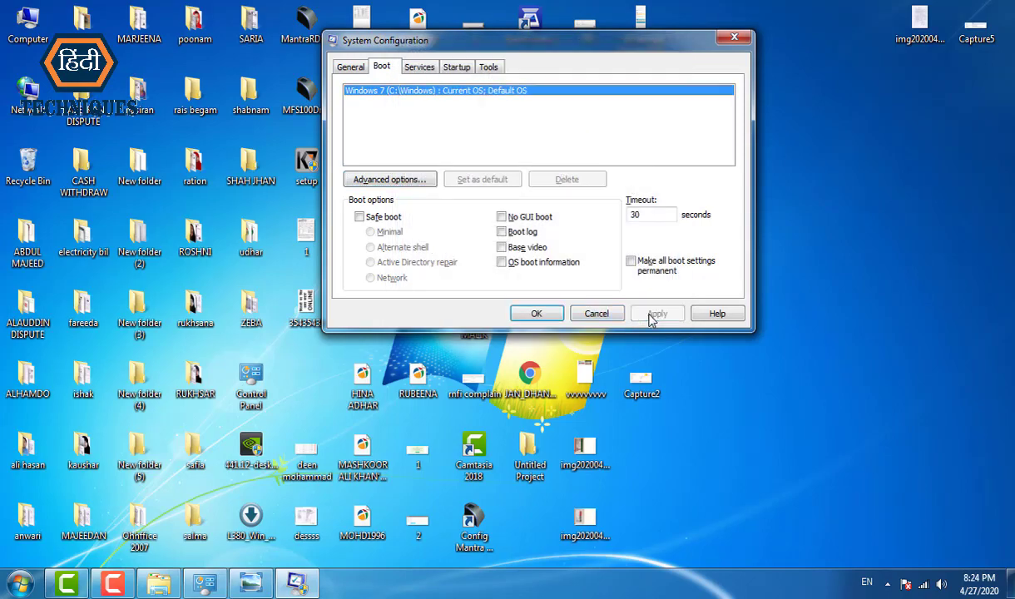
click(536, 315)
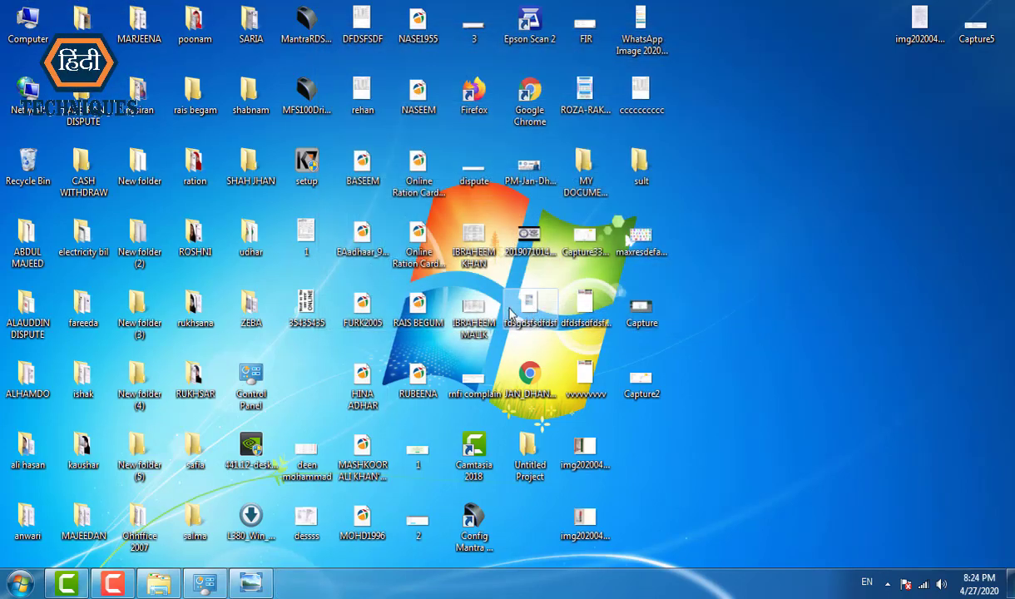
Step: Refresh the desktop, check the installed and usable memory in the computer's properties, and close the System window
right_click(802, 58)
click(849, 104)
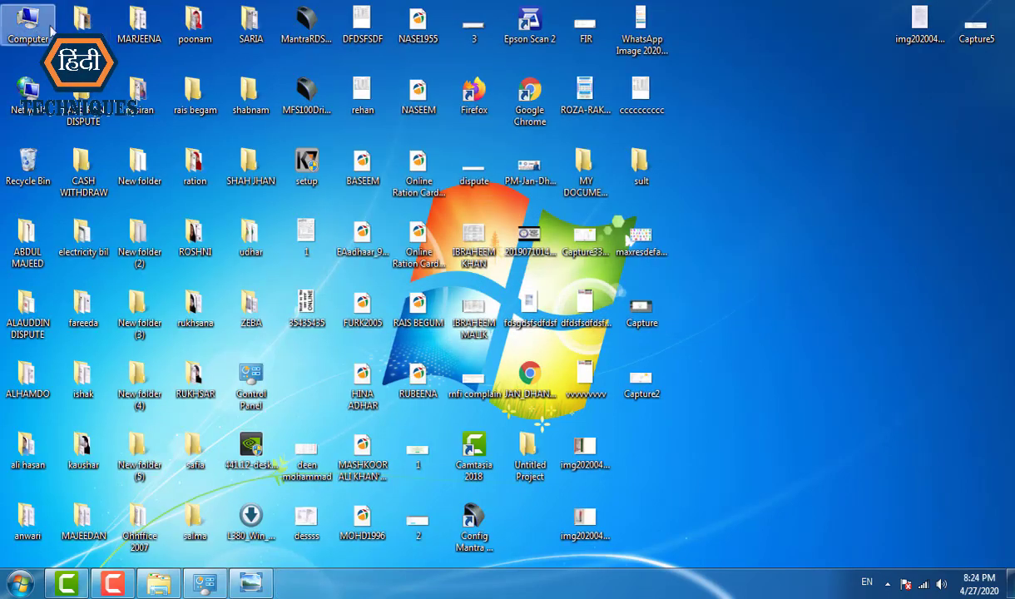
right_click(27, 28)
right_click(17, 37)
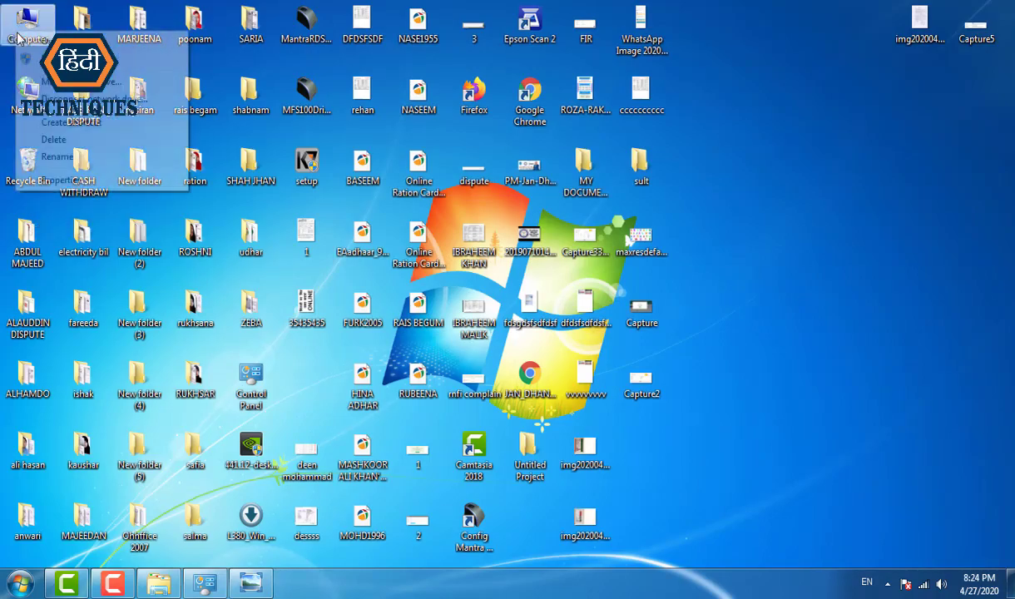
click(54, 179)
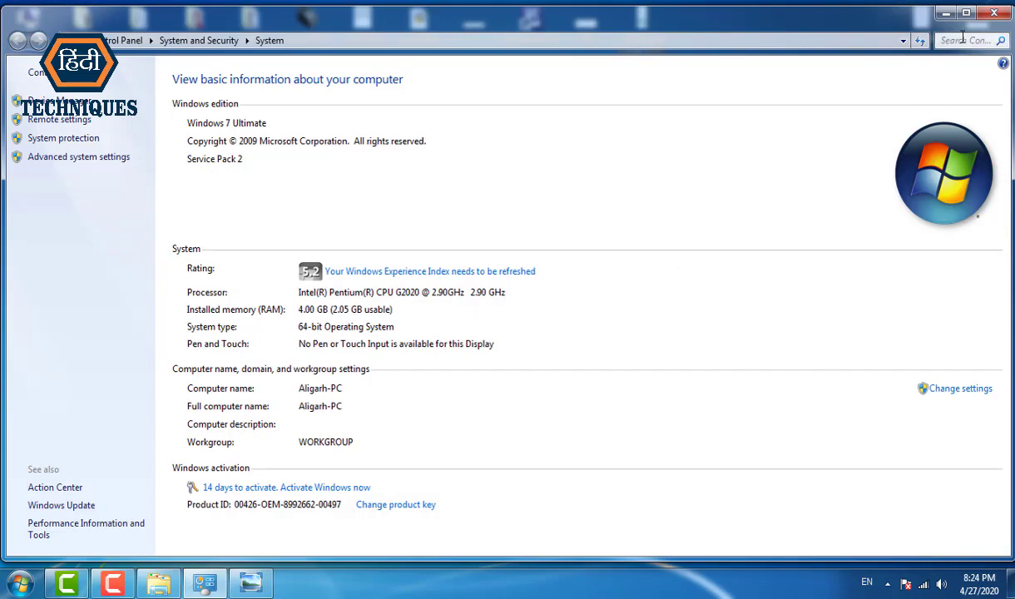
click(993, 12)
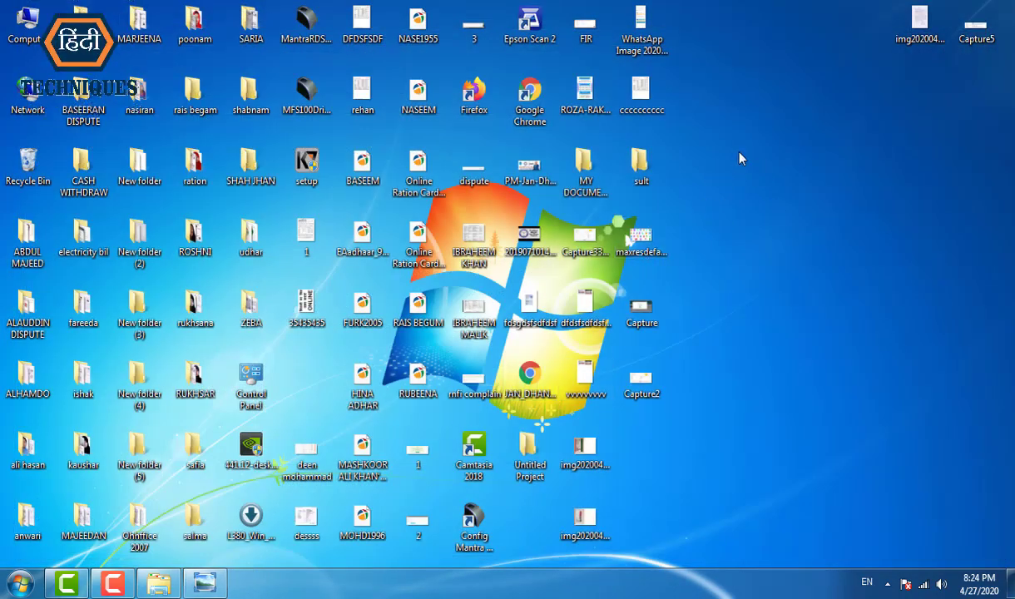
Step: Restart the computer
click(20, 582)
click(259, 543)
click(303, 524)
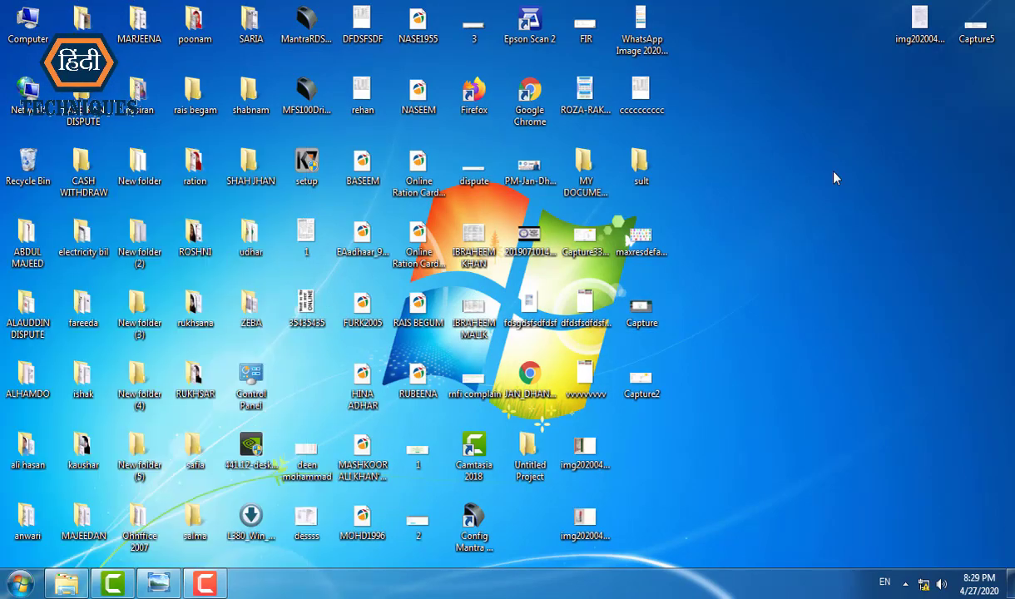
right_click(768, 93)
right_click(783, 112)
click(806, 155)
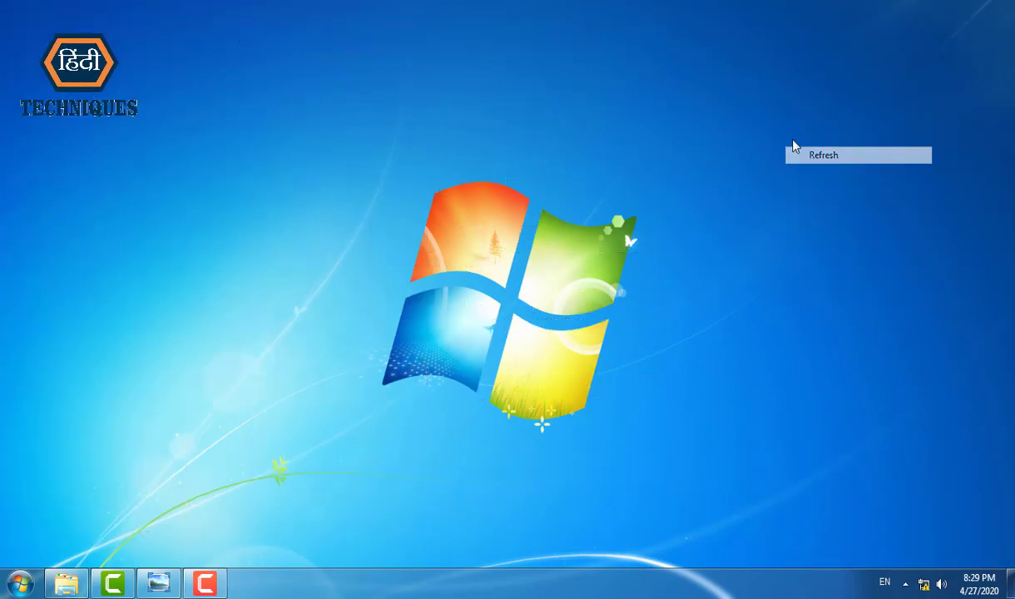
right_click(754, 93)
click(786, 136)
right_click(705, 55)
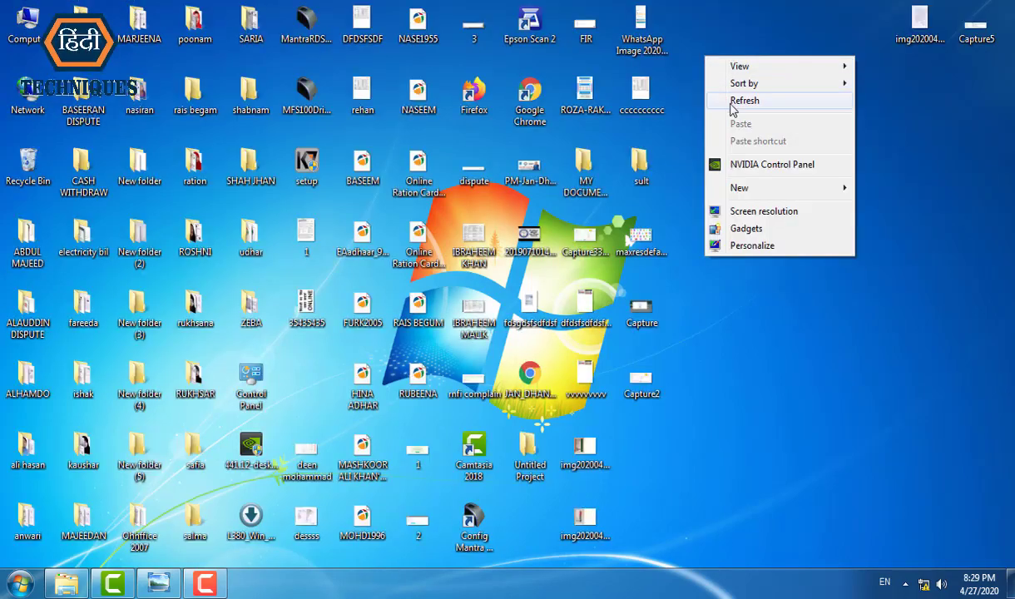
Step: Refresh the desktop, check the installed and usable memory in the computer's properties, and minimize the System window
click(729, 100)
right_click(30, 37)
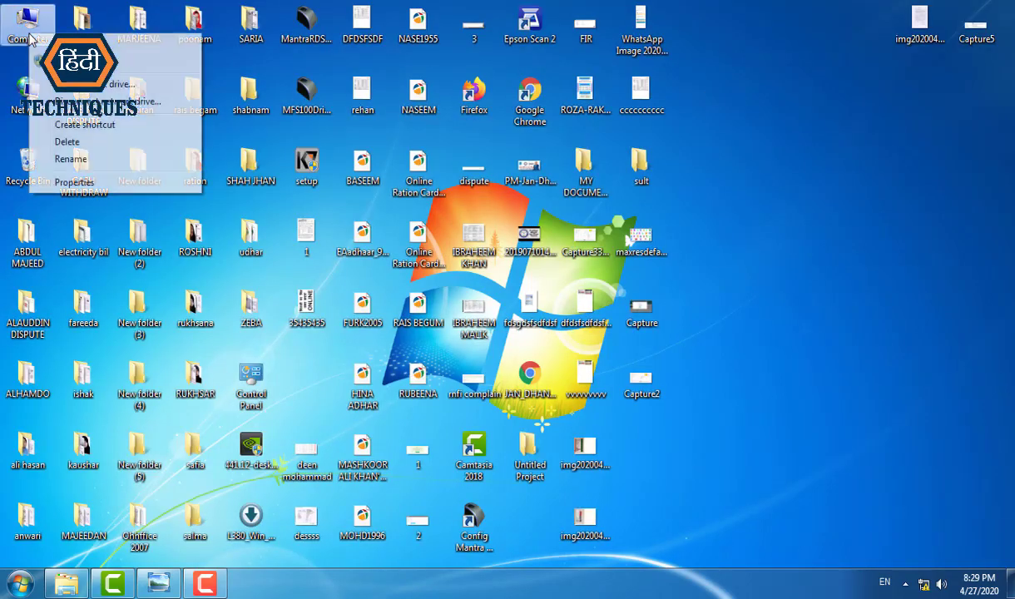
click(72, 180)
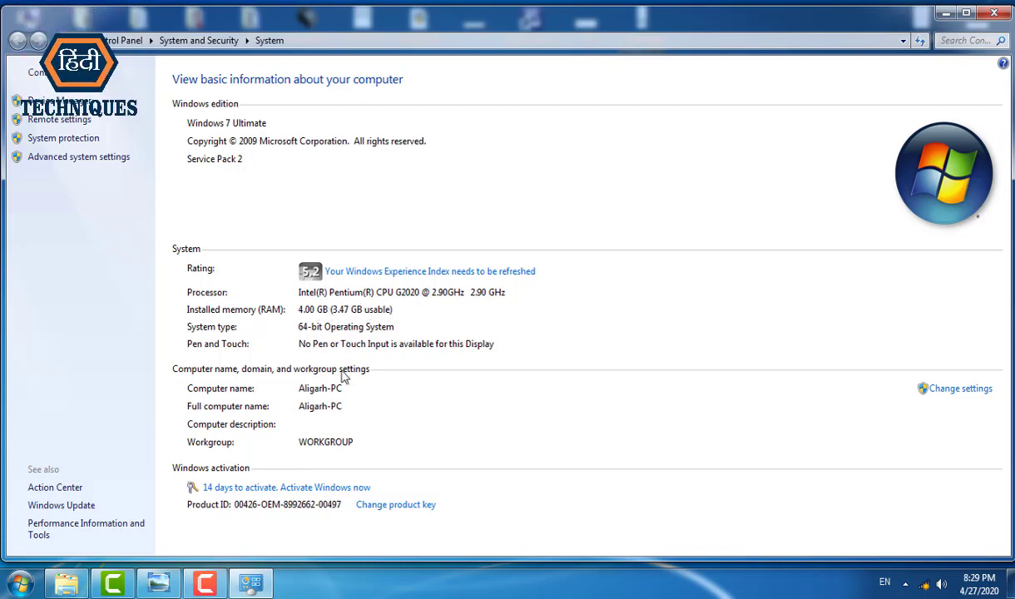
click(946, 12)
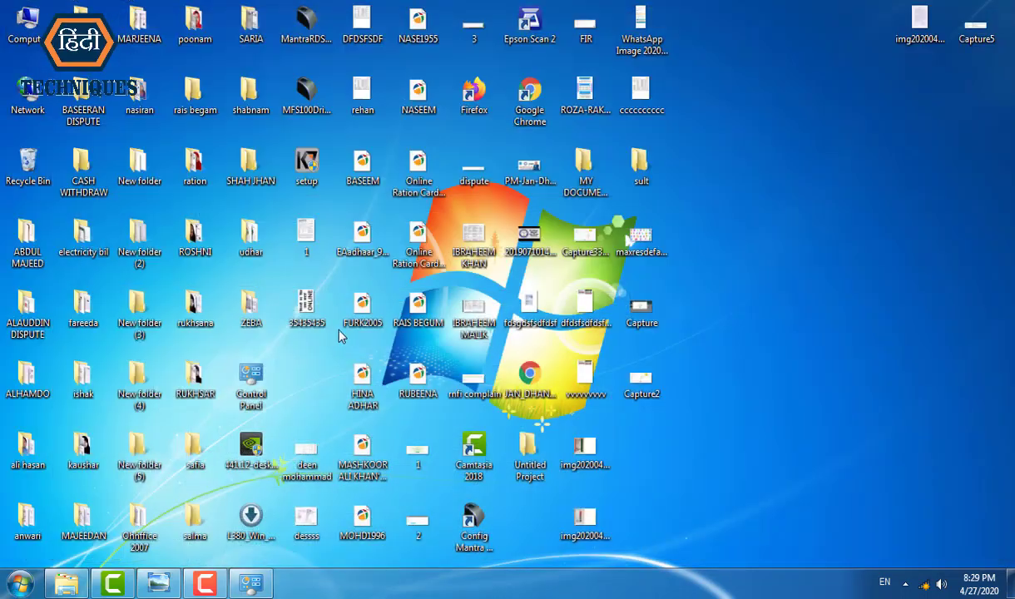
Step: Run msconfig and open the advanced boot options for Windows 7 to review the maximum memory setting
key(super+r)
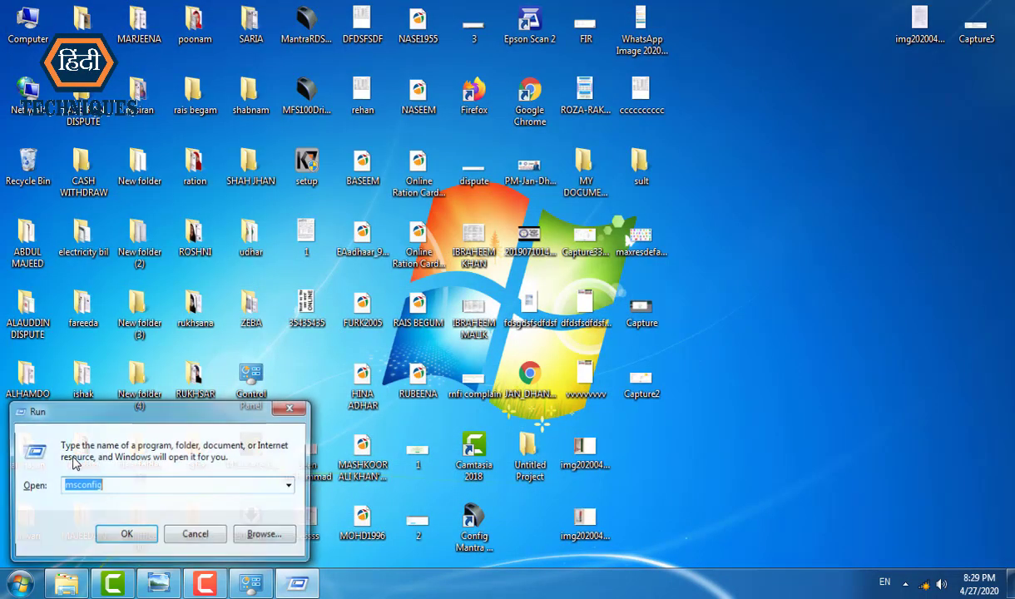
click(116, 533)
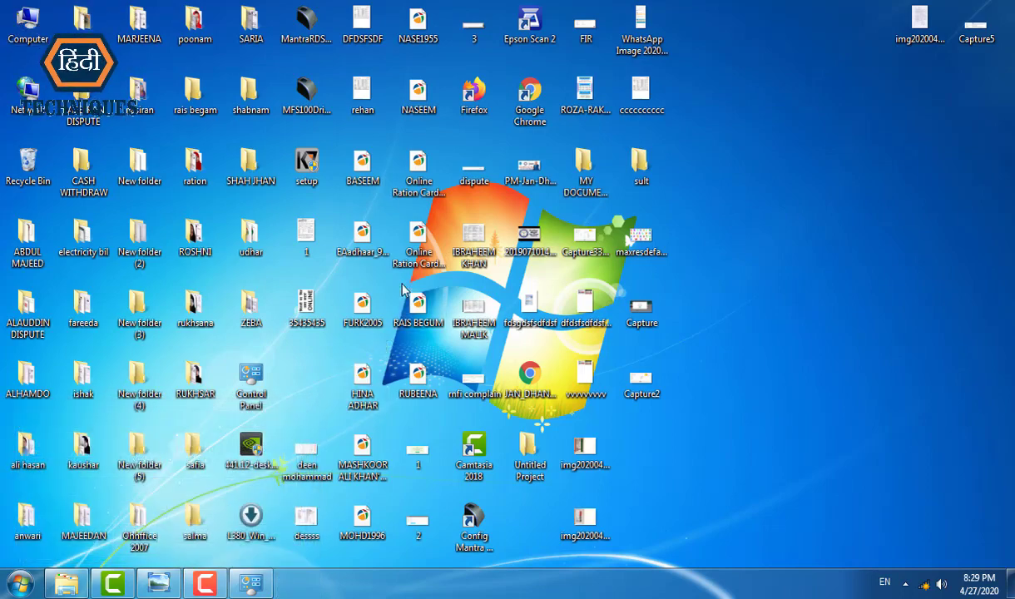
click(351, 170)
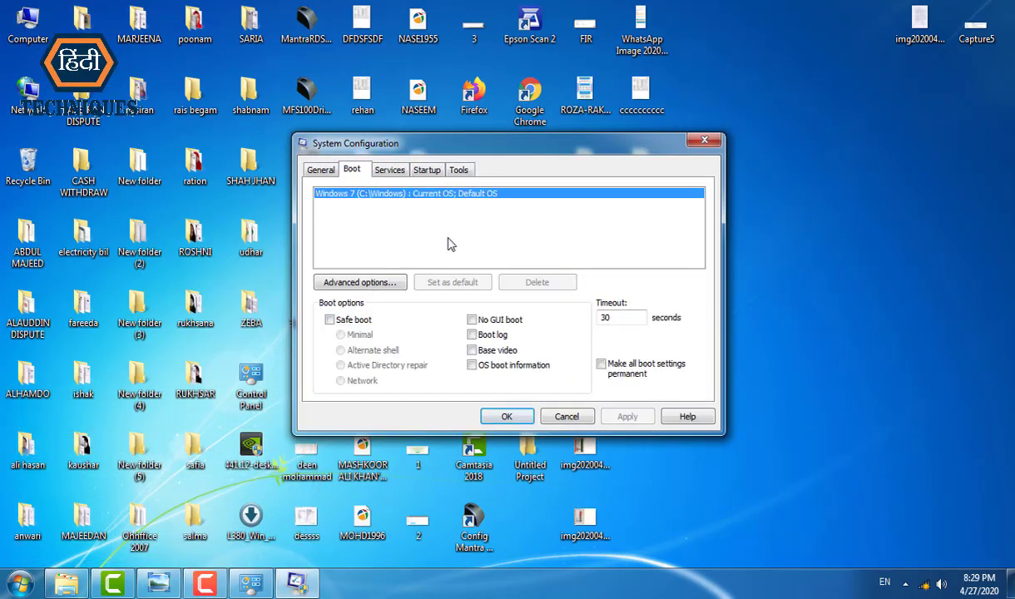
click(366, 283)
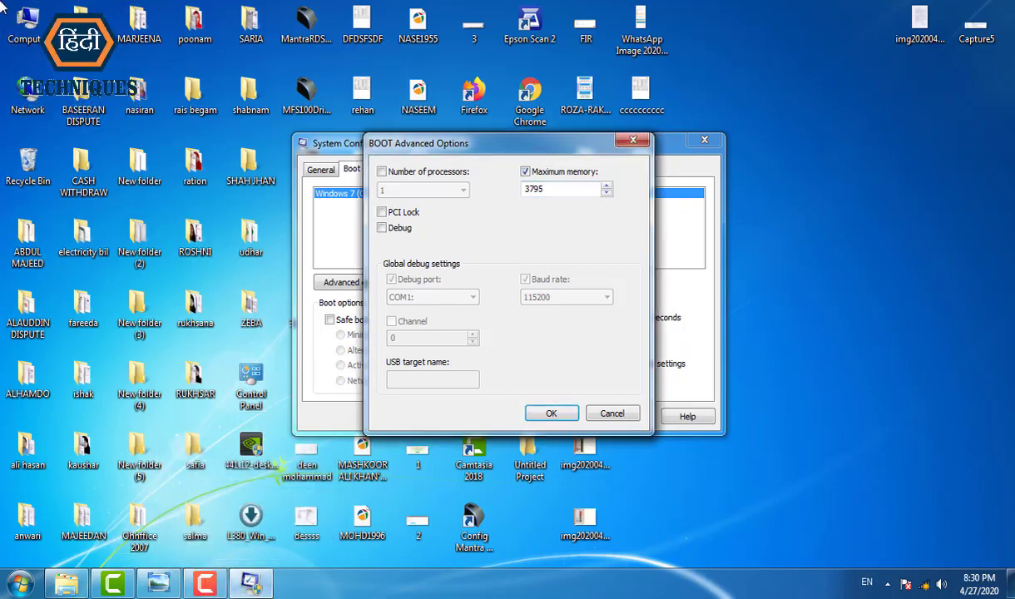
Step: Check the usable memory again in the computer's properties and close the System window
right_click(18, 30)
click(102, 176)
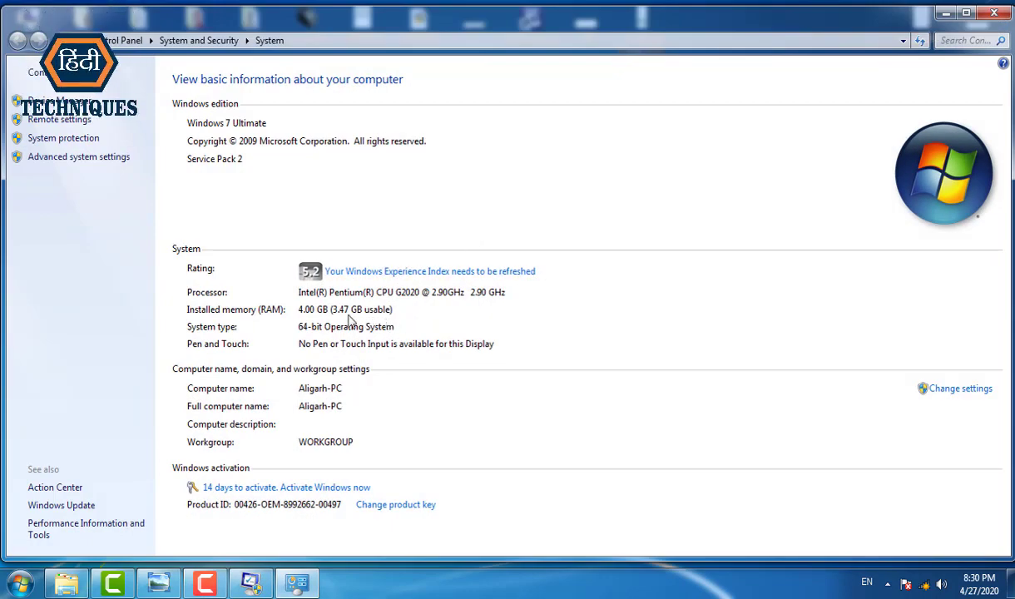
click(992, 15)
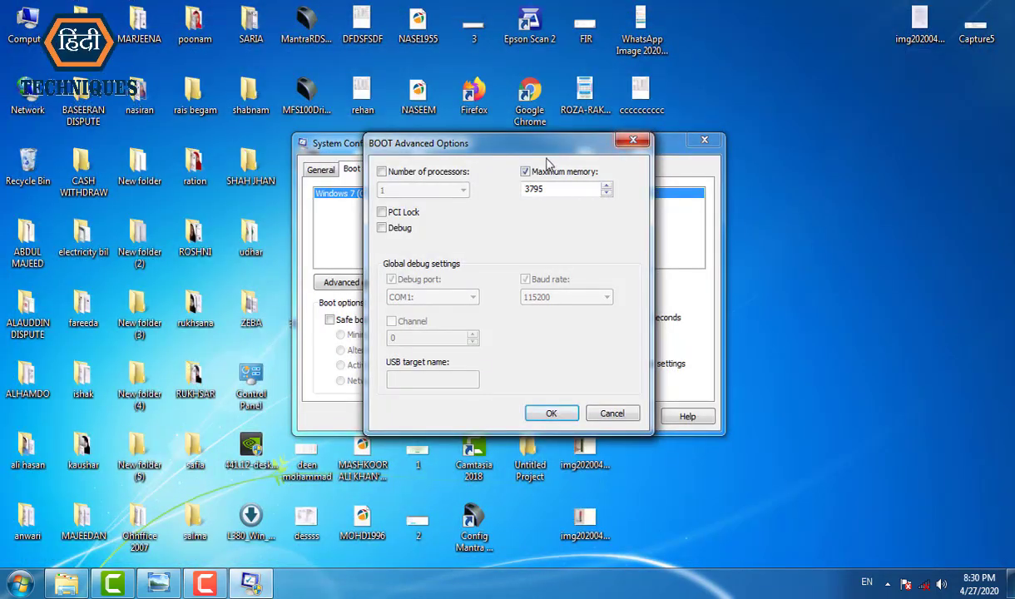
Step: Close the advanced boot options and System Configuration, and show the usable RAM thumbnail image full screen in Windows Photo Viewer
drag(524, 143, 468, 143)
click(575, 140)
click(697, 143)
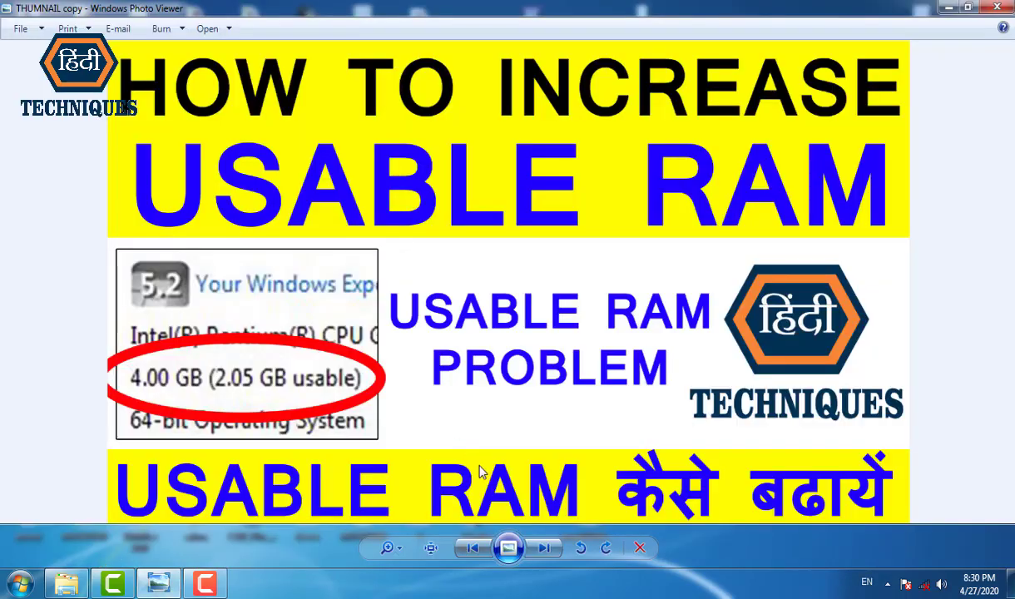
click(501, 556)
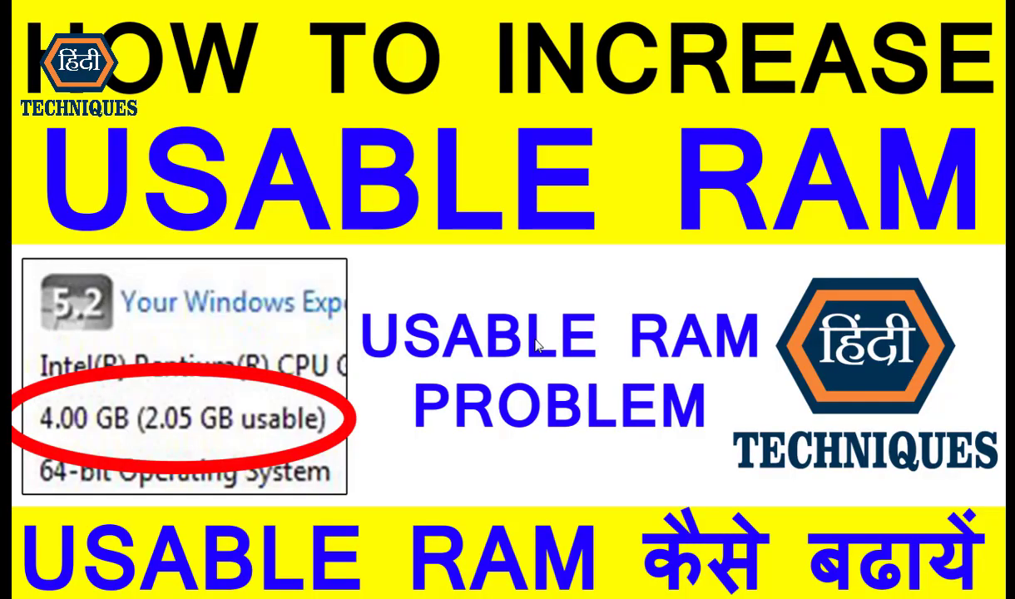